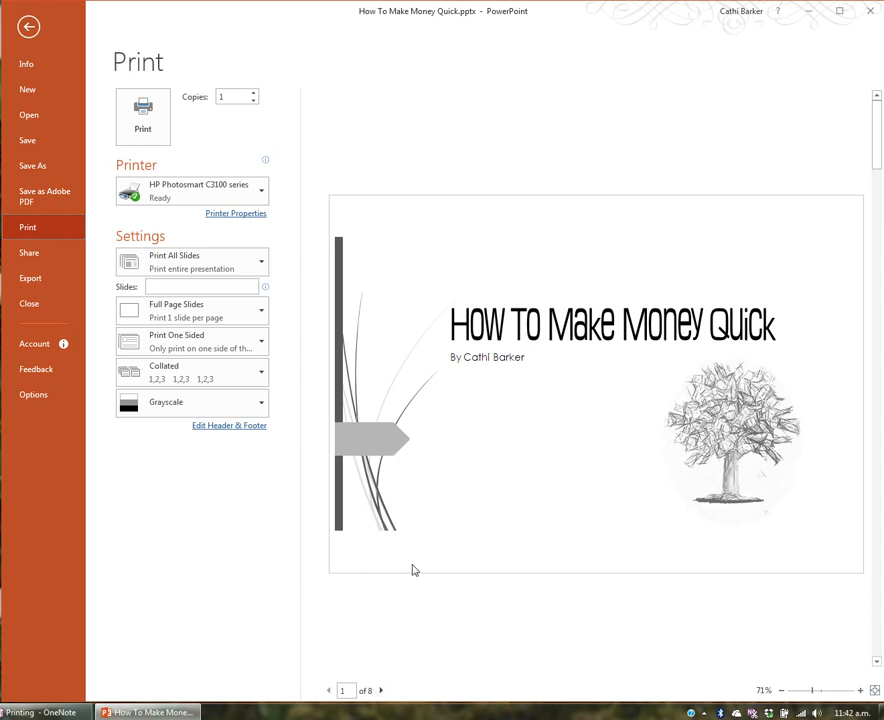
Page through the print preview to slide 5 and back to slide 1, and view the slide range options
click(381, 690)
click(381, 690)
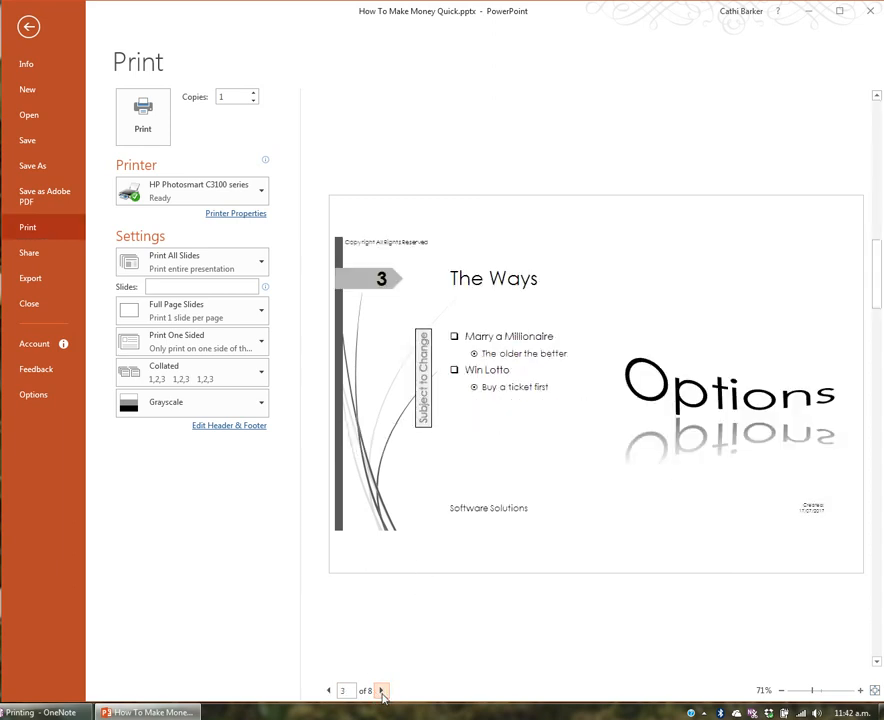
click(381, 690)
click(381, 690)
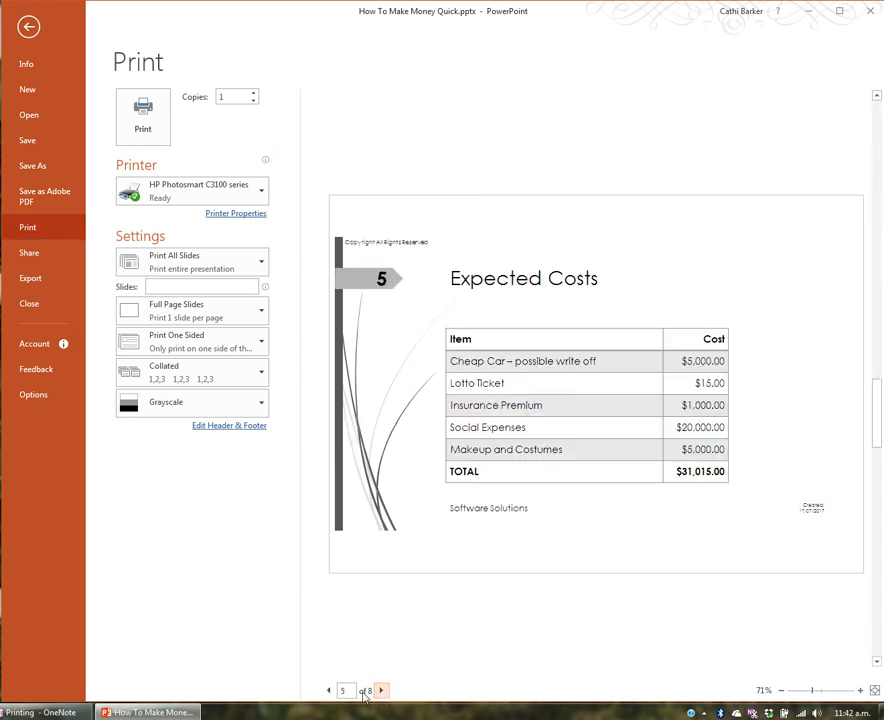
click(329, 690)
click(329, 690)
click(329, 690)
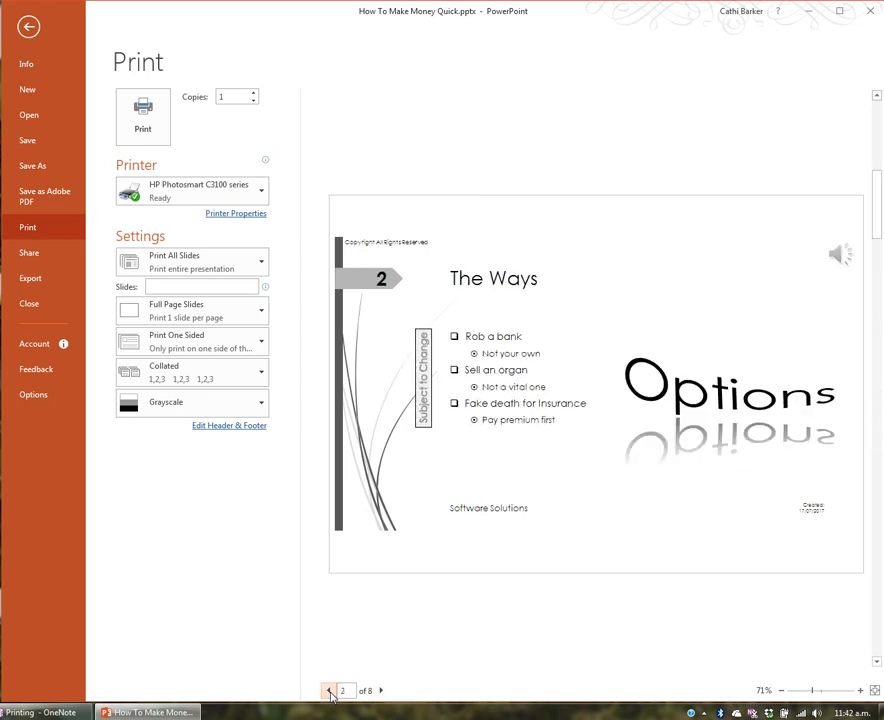
click(329, 690)
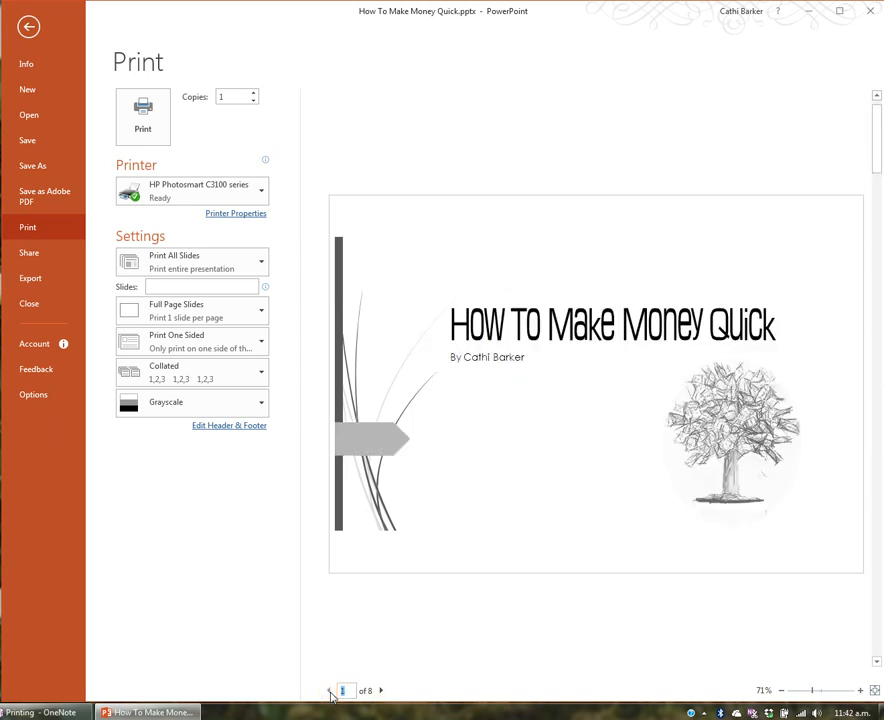
click(260, 265)
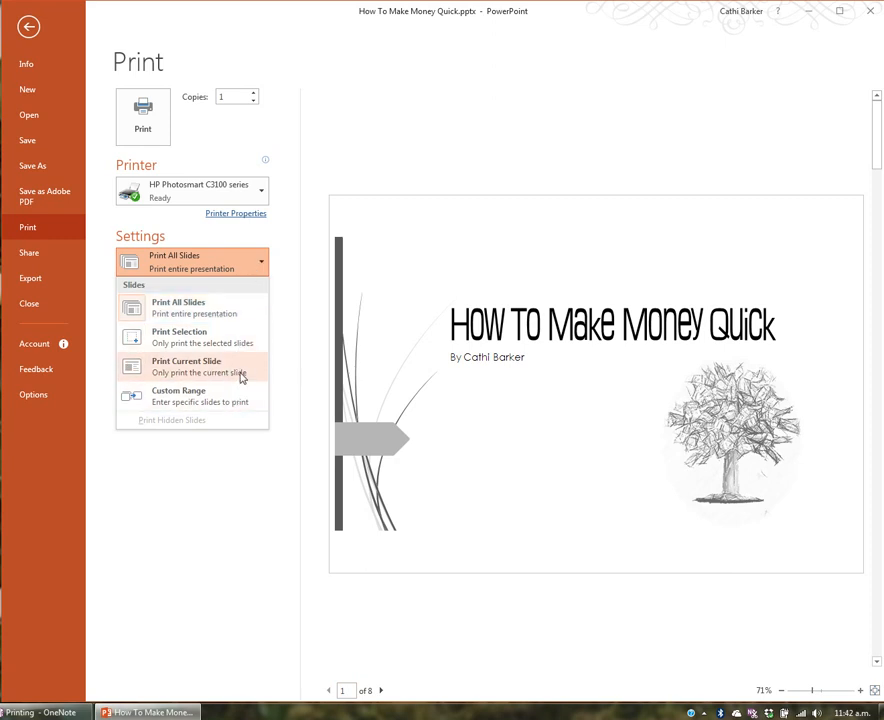
click(259, 263)
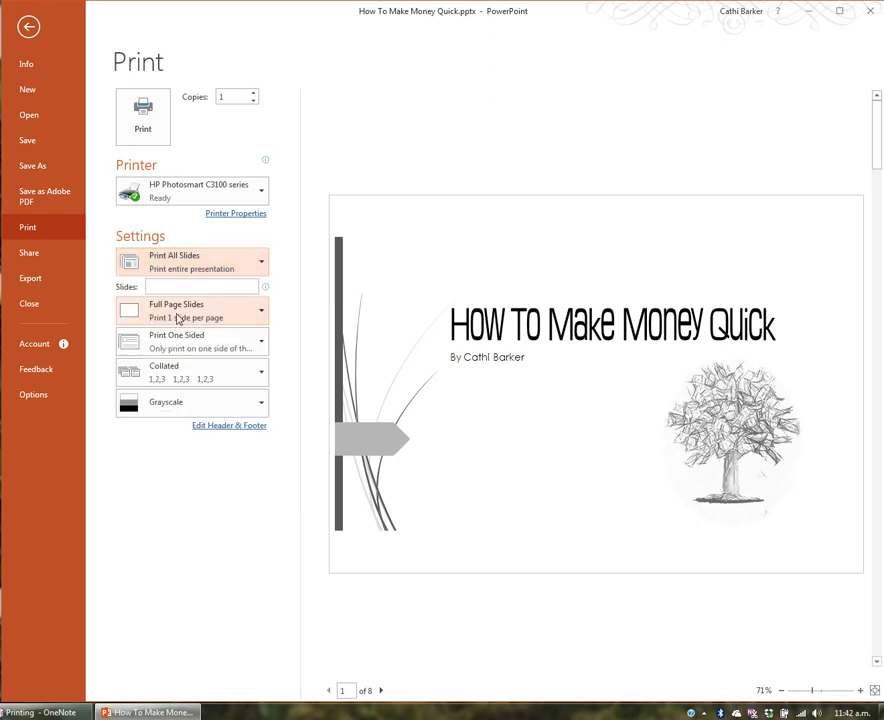
Preview the presentation in the Notes Pages print layout and in the Outline print layout
click(261, 316)
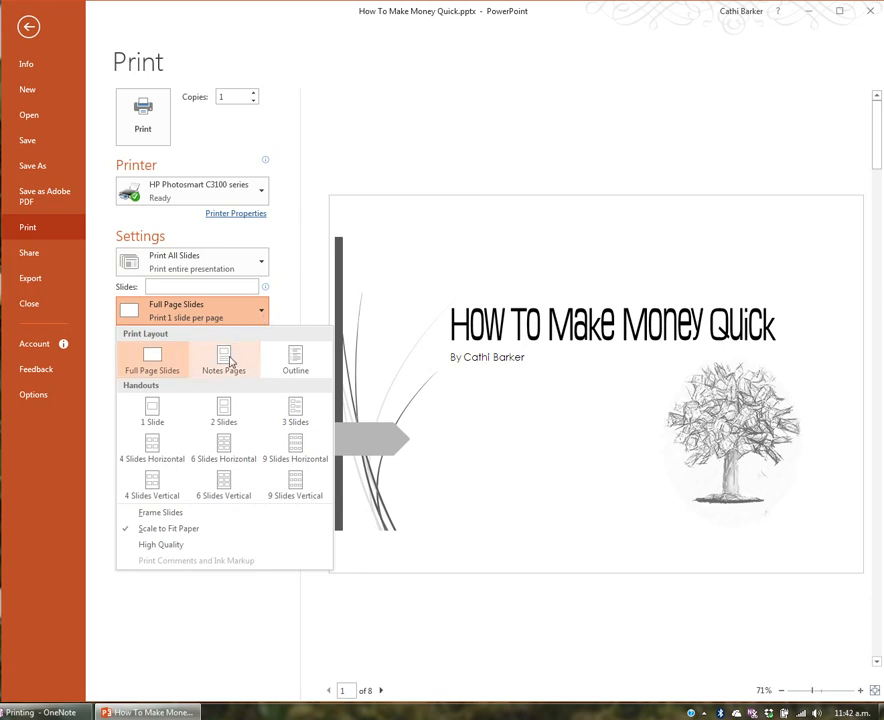
click(226, 360)
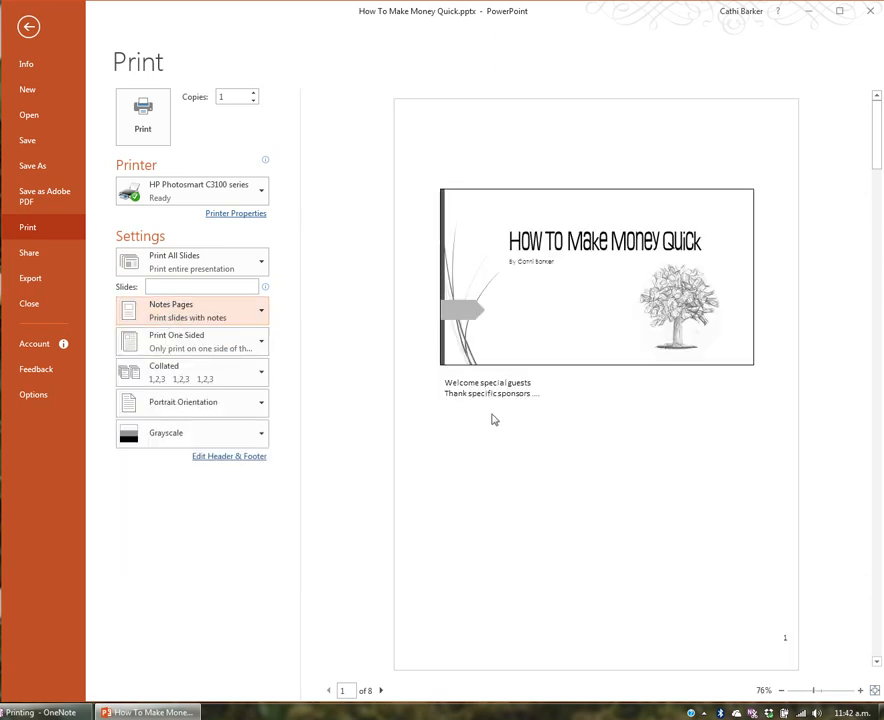
click(254, 315)
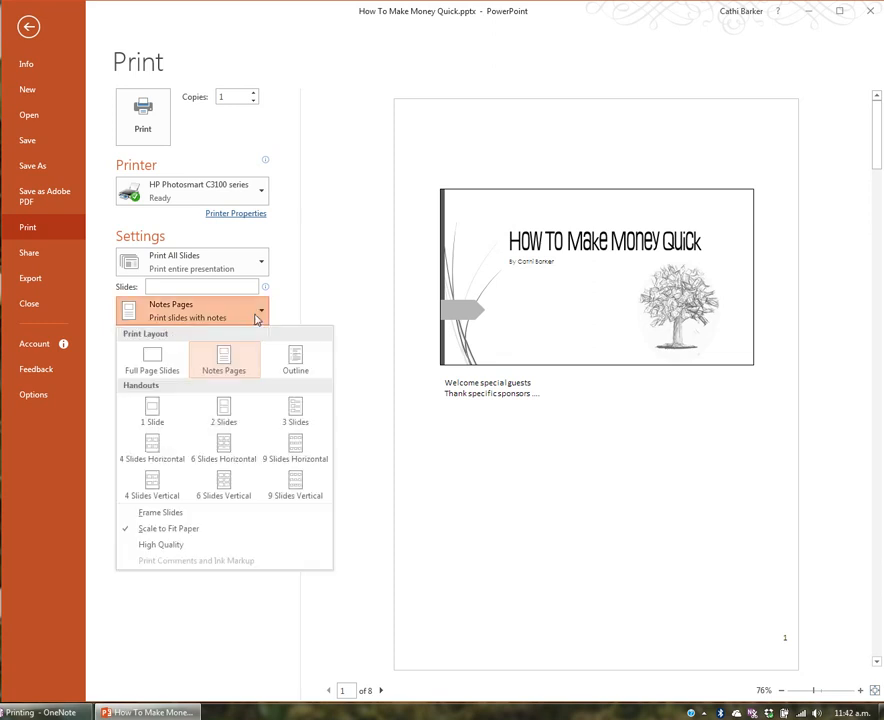
click(295, 358)
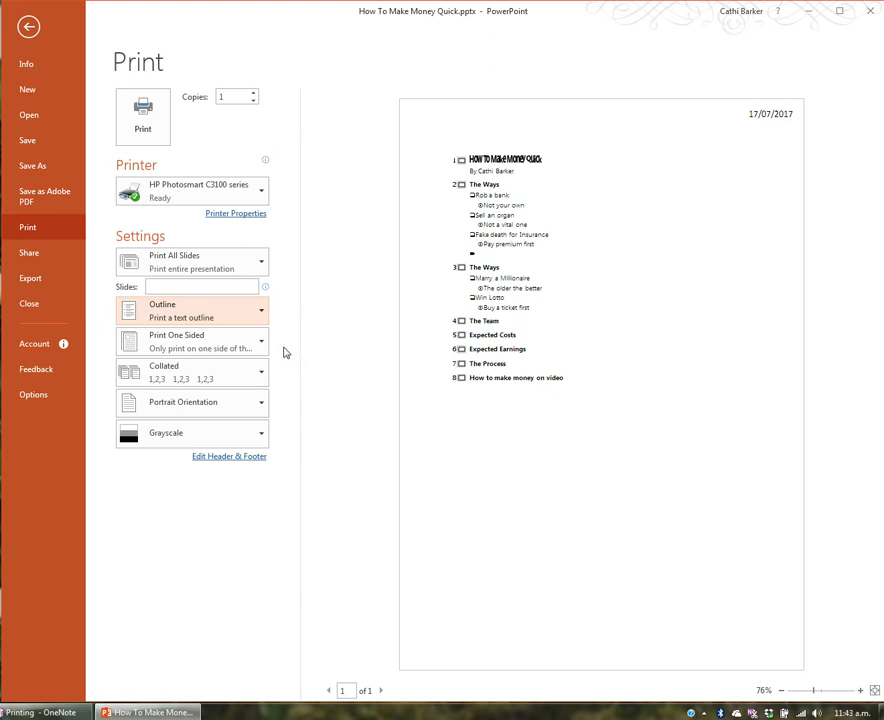
Set the print layout to handouts with 3 slides per page
click(258, 310)
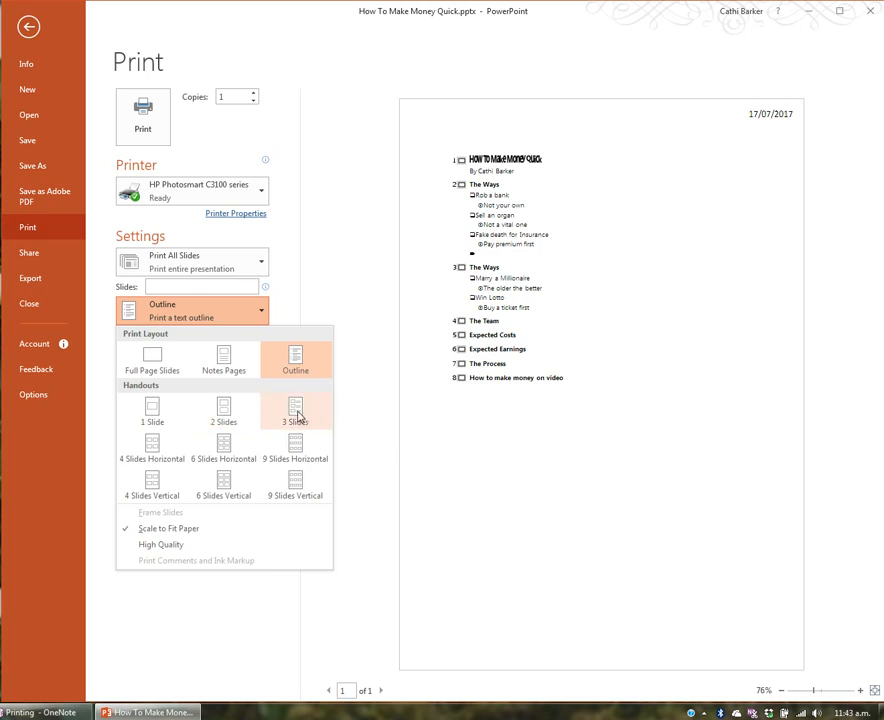
key(Escape)
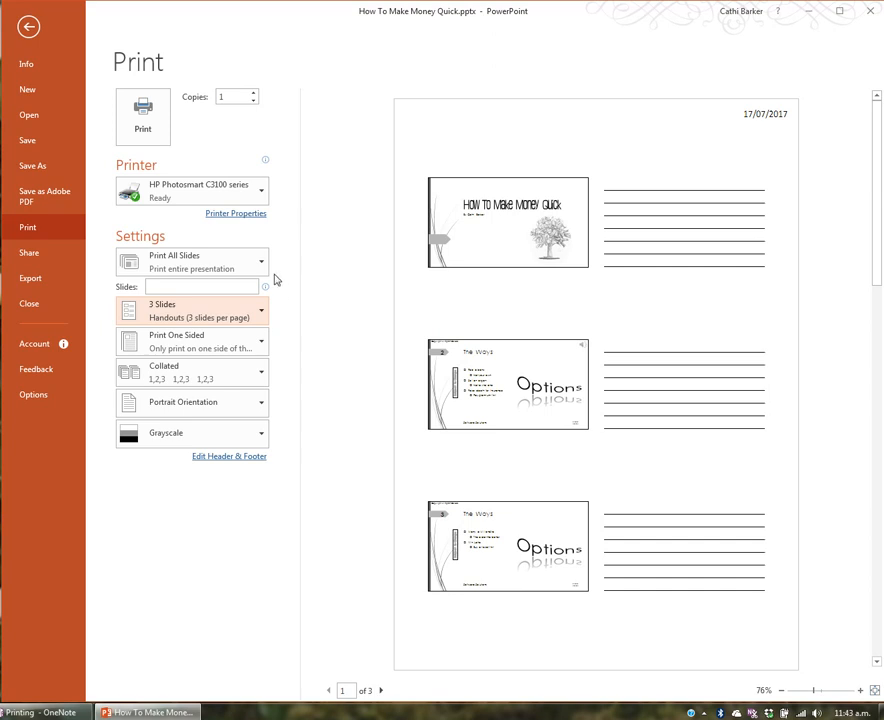
Turn the Frame Slides option for the handouts off and back on, leaving the other layout options as they are
click(261, 313)
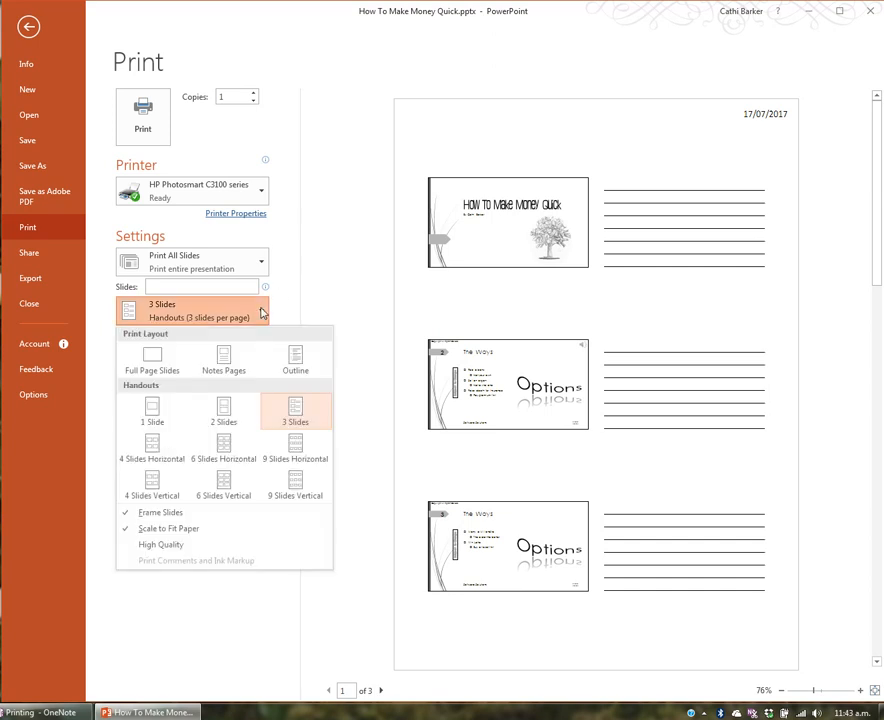
click(190, 514)
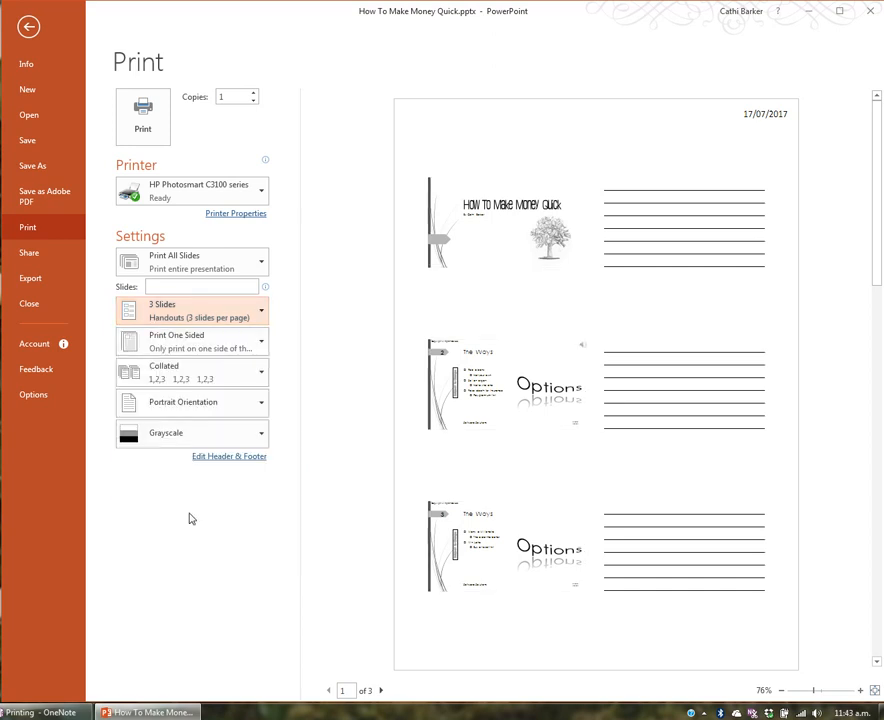
click(261, 311)
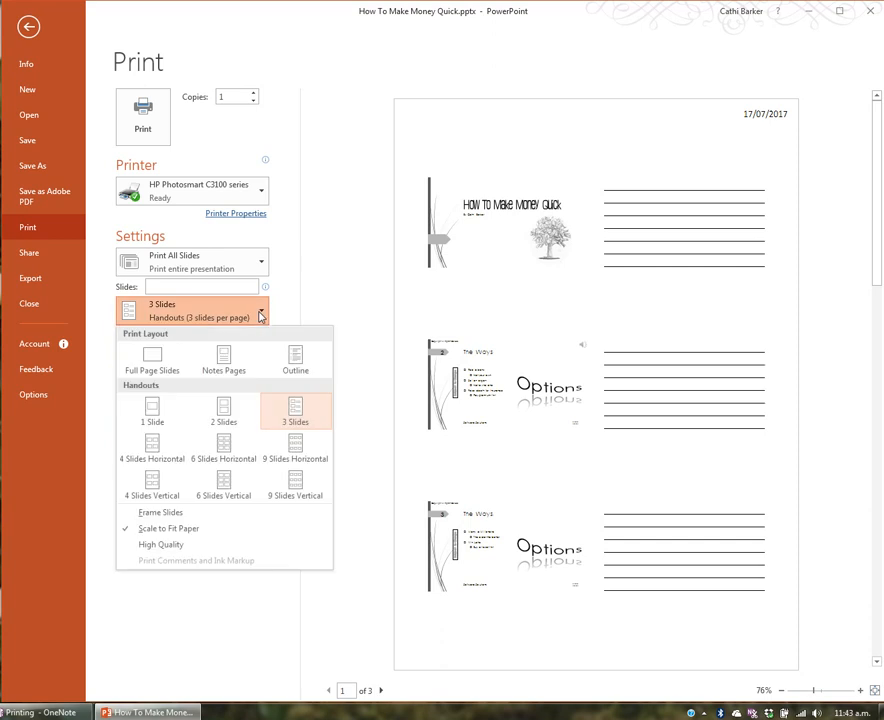
click(182, 512)
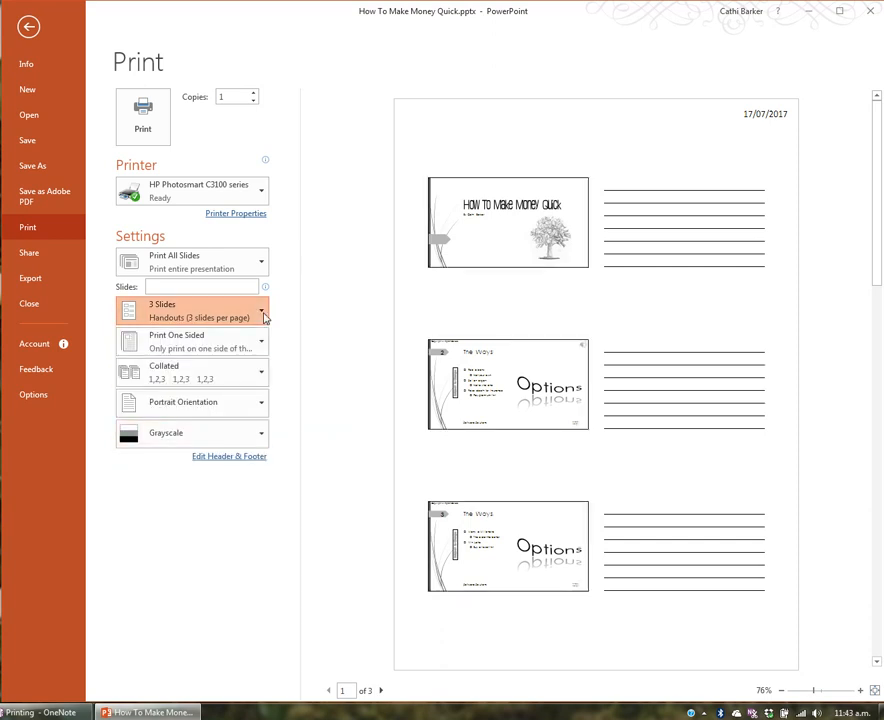
click(262, 314)
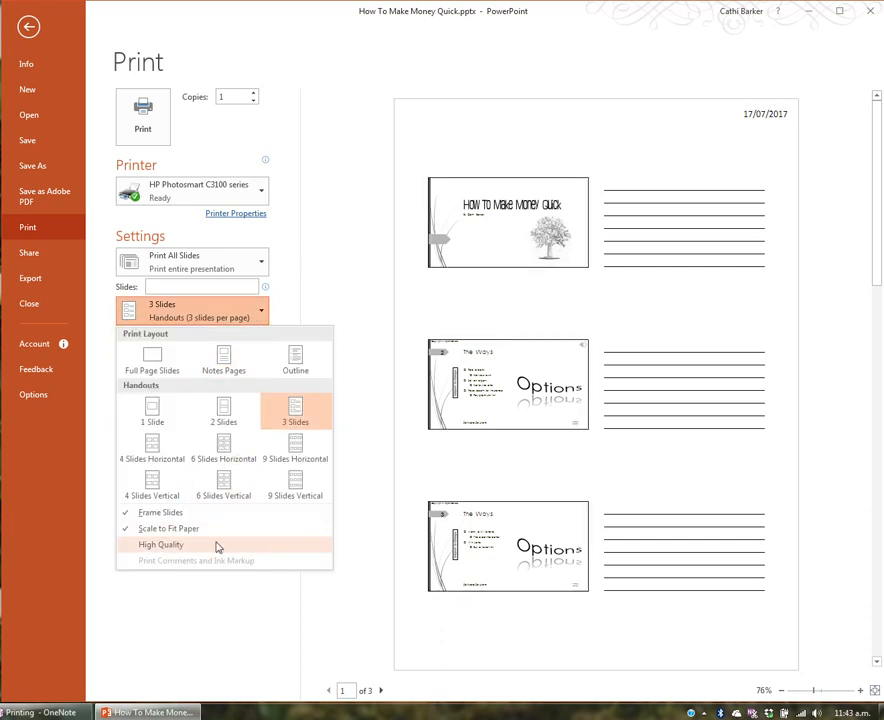
click(331, 306)
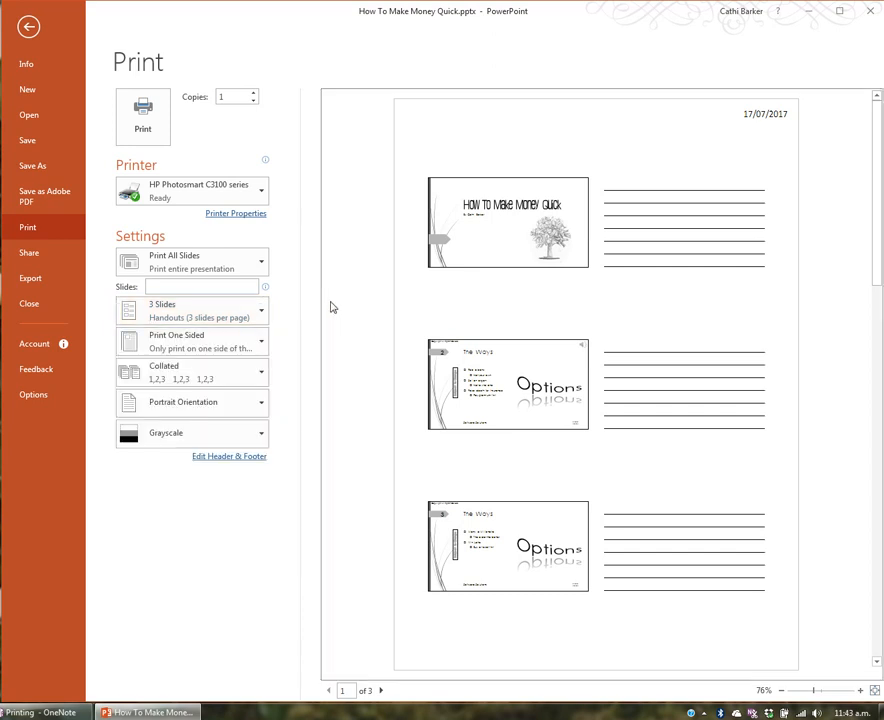
click(258, 345)
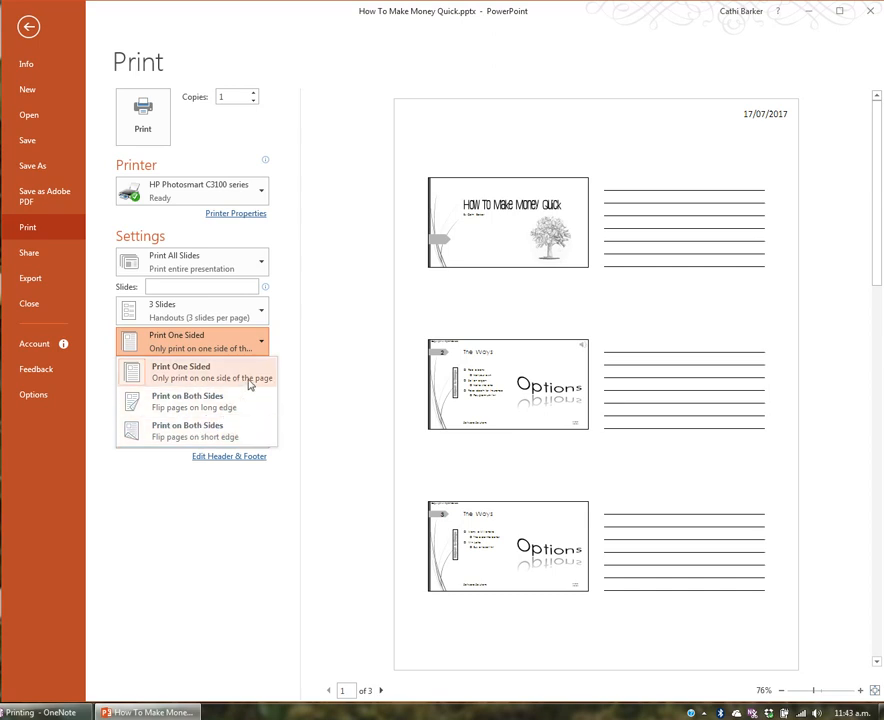
click(345, 386)
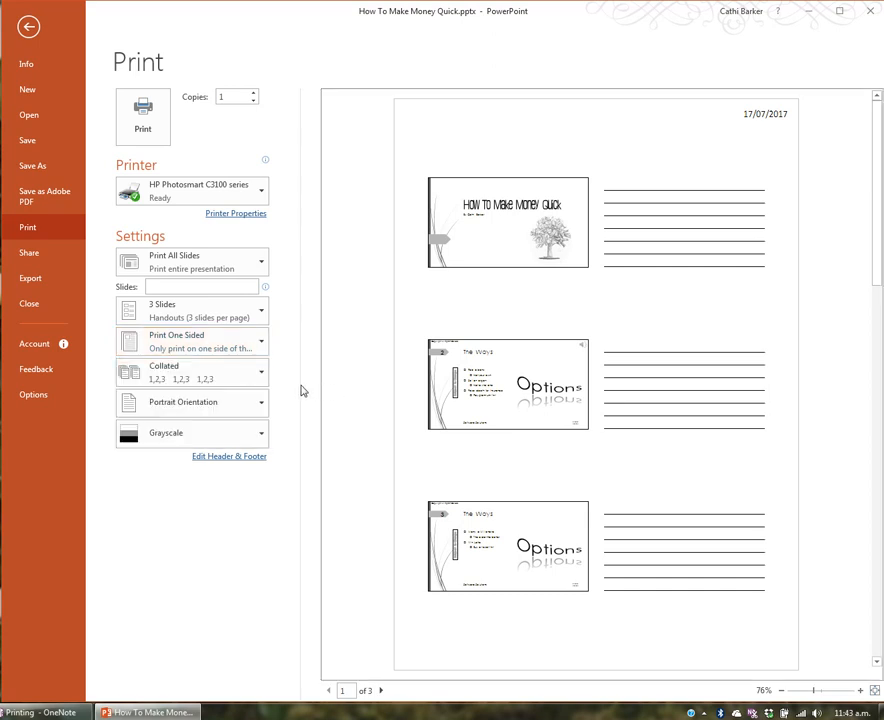
click(266, 377)
click(263, 376)
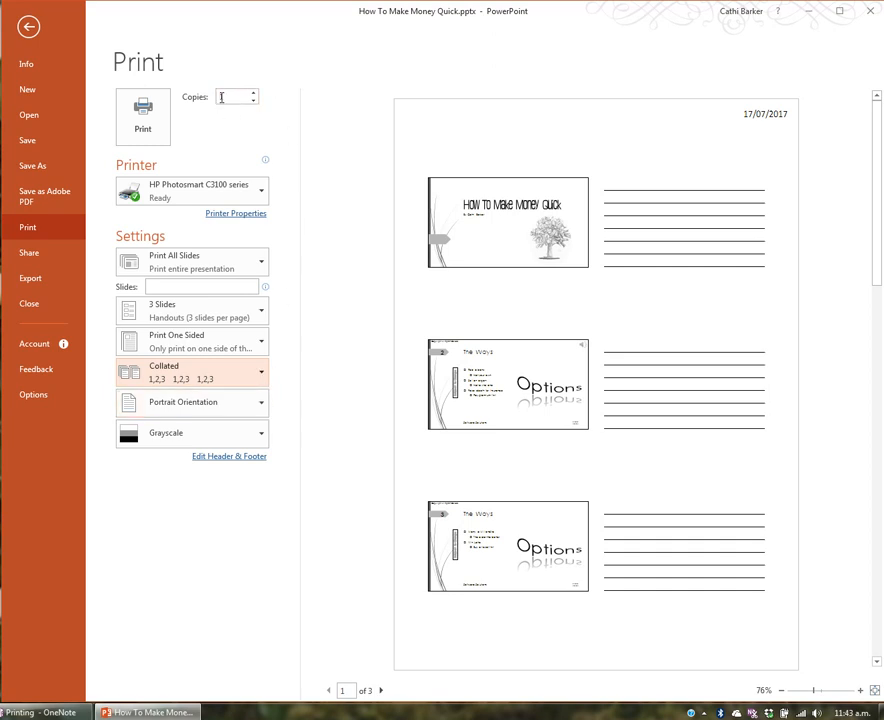
Set the handout pages to Landscape Orientation
click(261, 404)
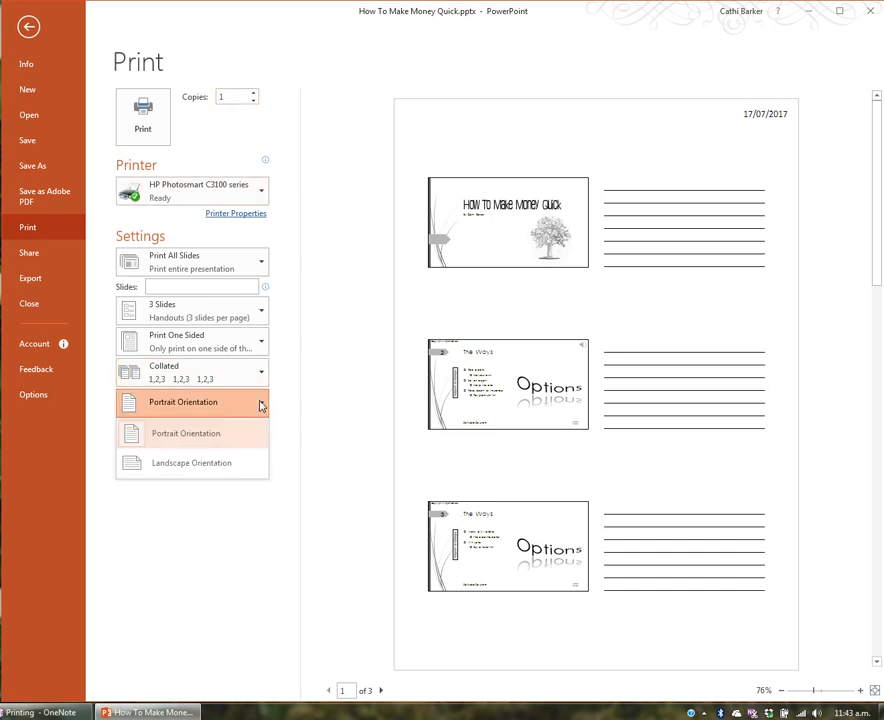
click(254, 466)
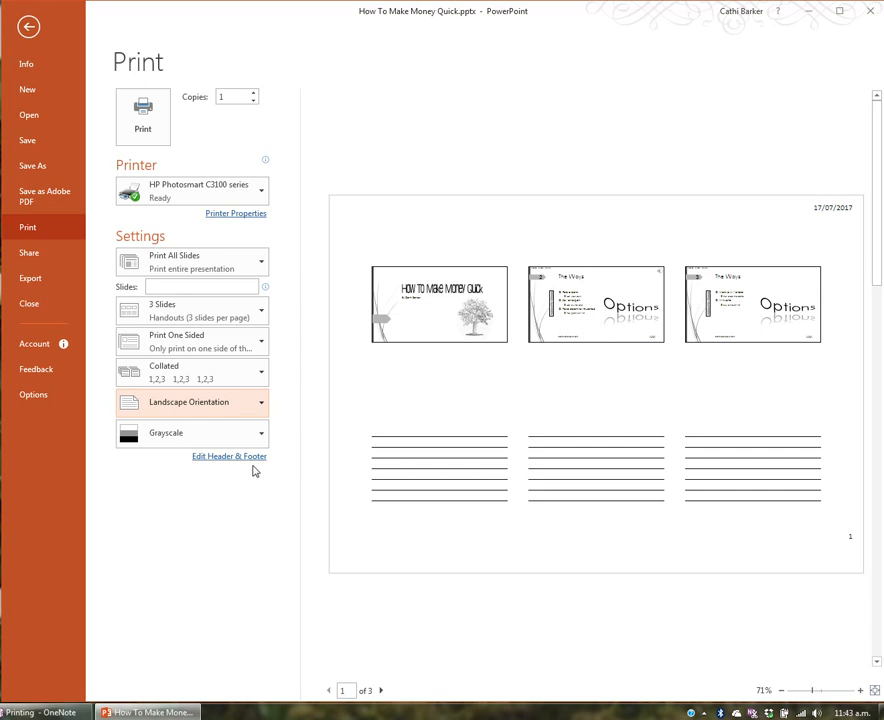
Compare the handout preview in Color, Pure Black and White, and Grayscale
click(262, 437)
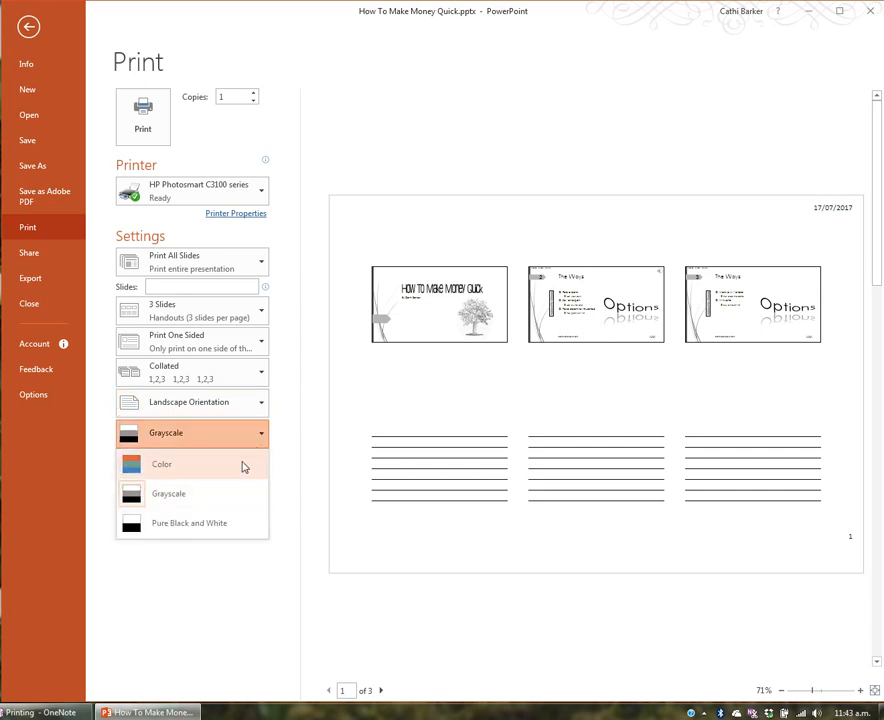
click(241, 466)
click(262, 436)
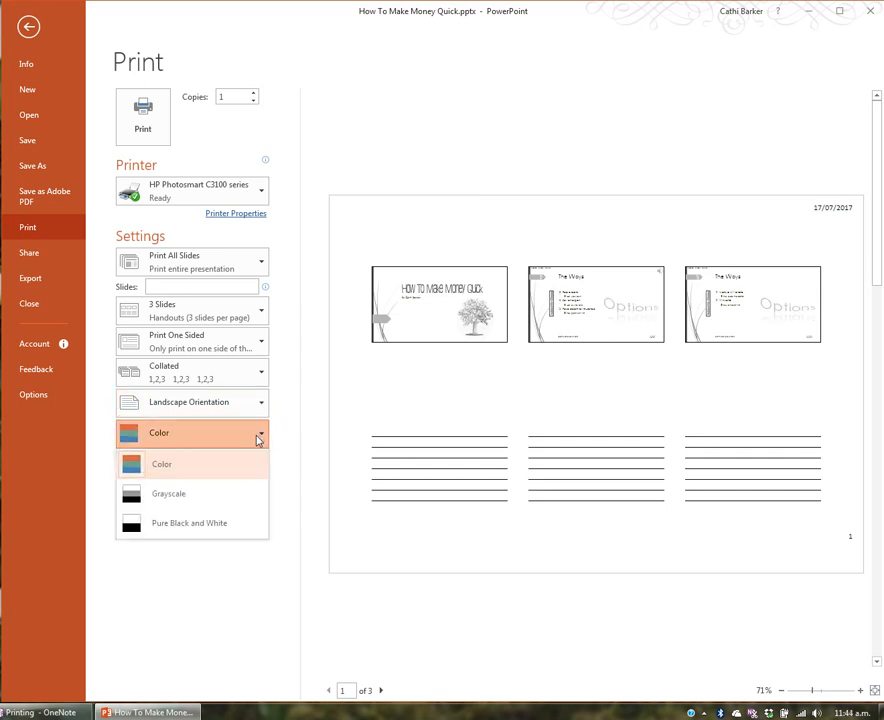
click(232, 522)
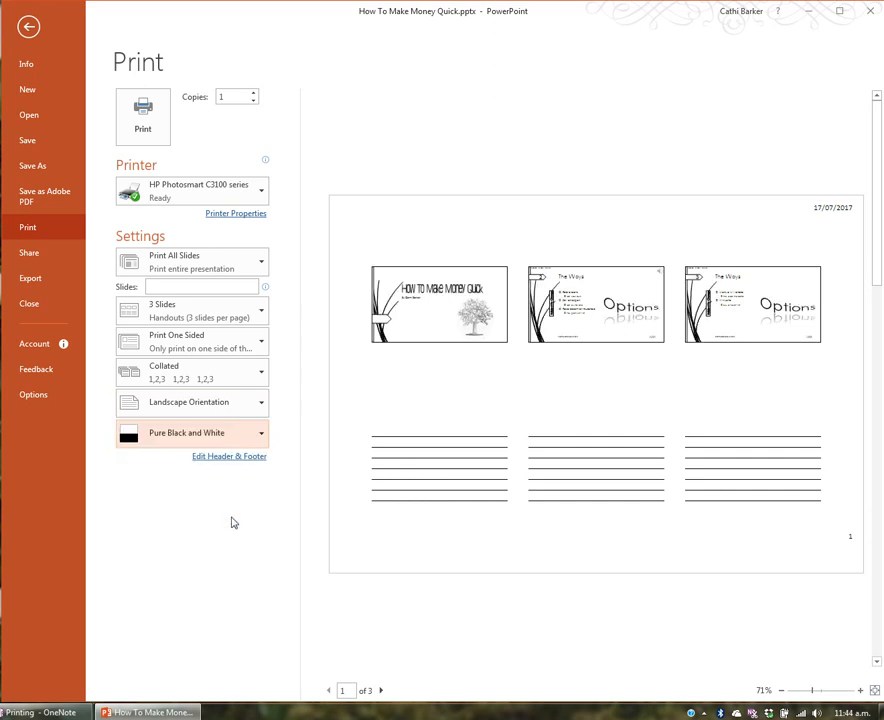
click(260, 434)
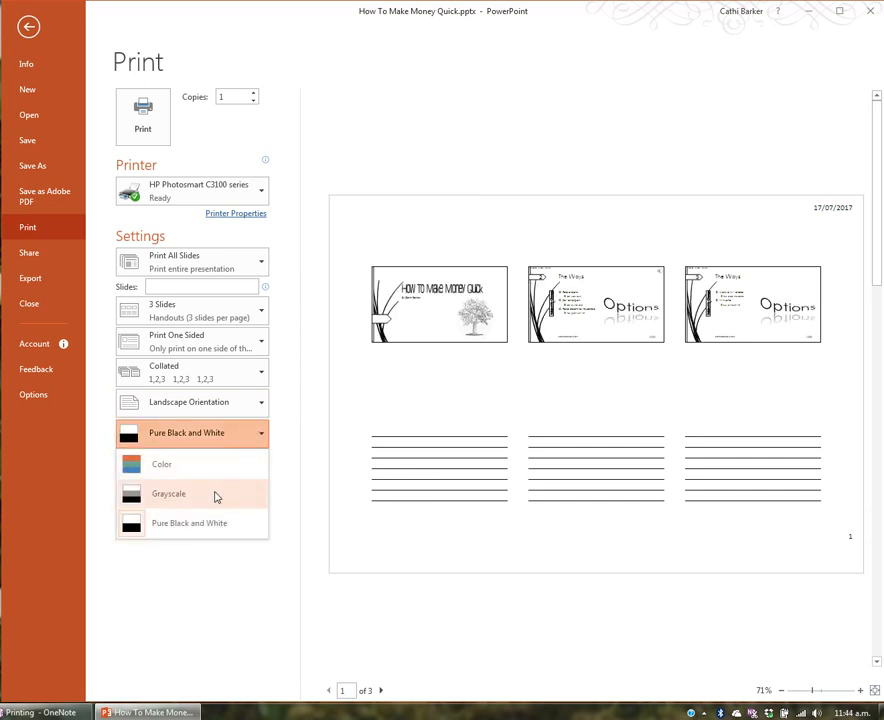
click(215, 495)
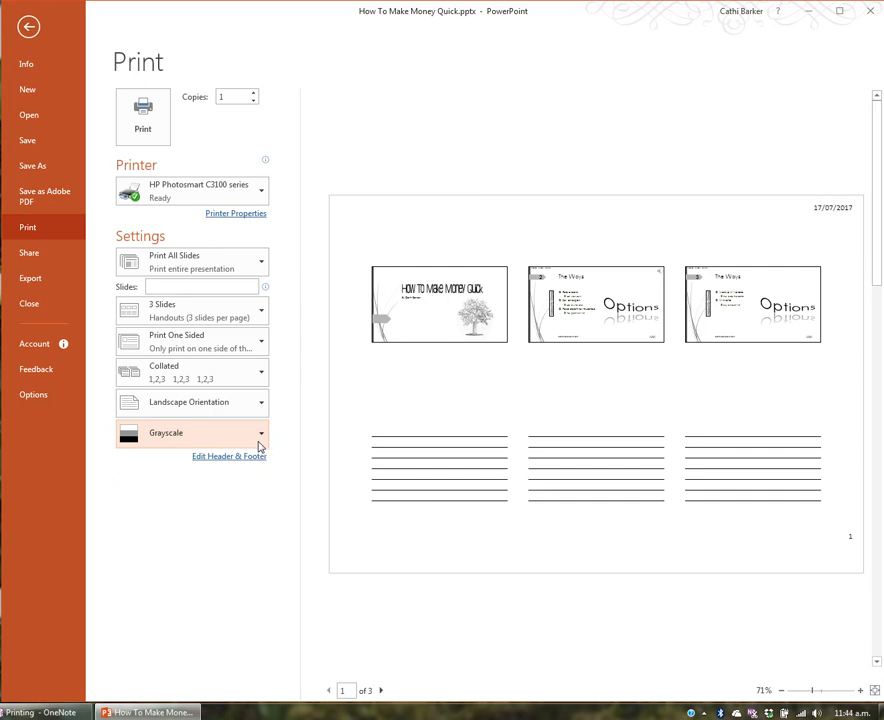
Set the print output of the handouts to Color
click(262, 437)
click(233, 464)
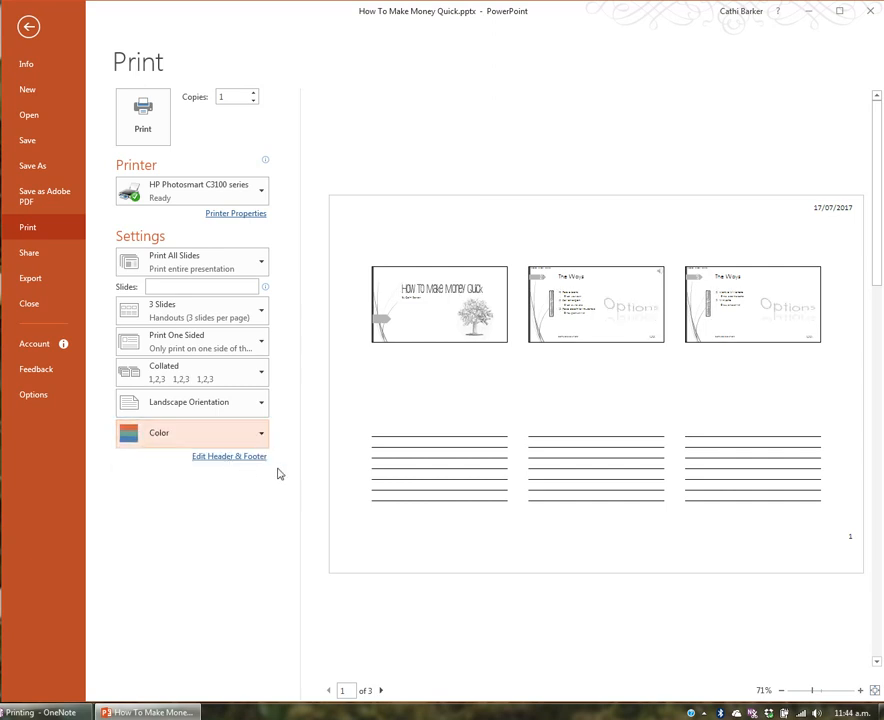
In the header and footer settings for notes and handouts, include the date and time and the footer "Software Solutions"
click(229, 459)
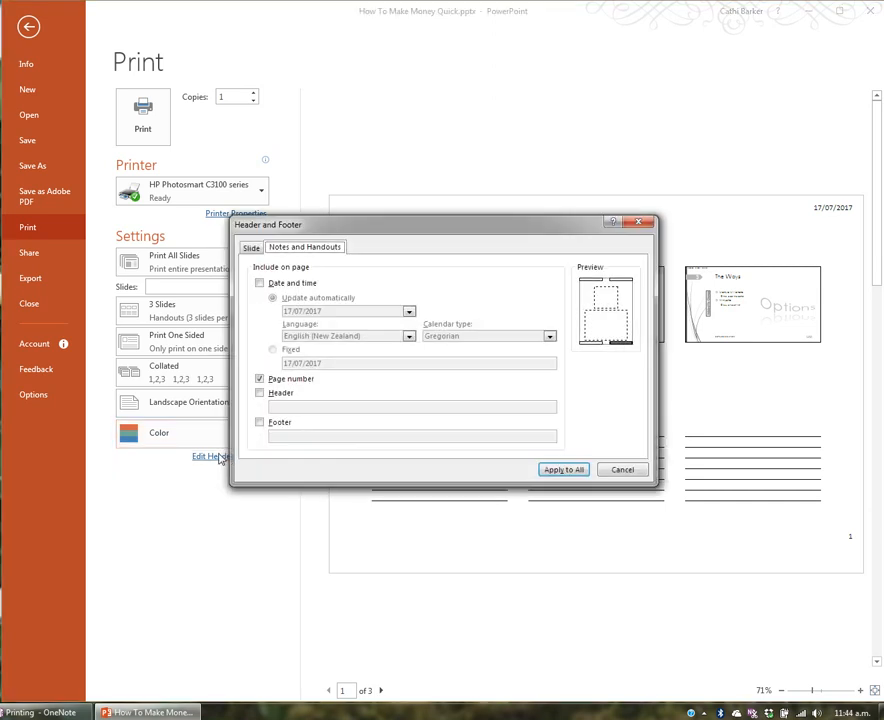
click(299, 285)
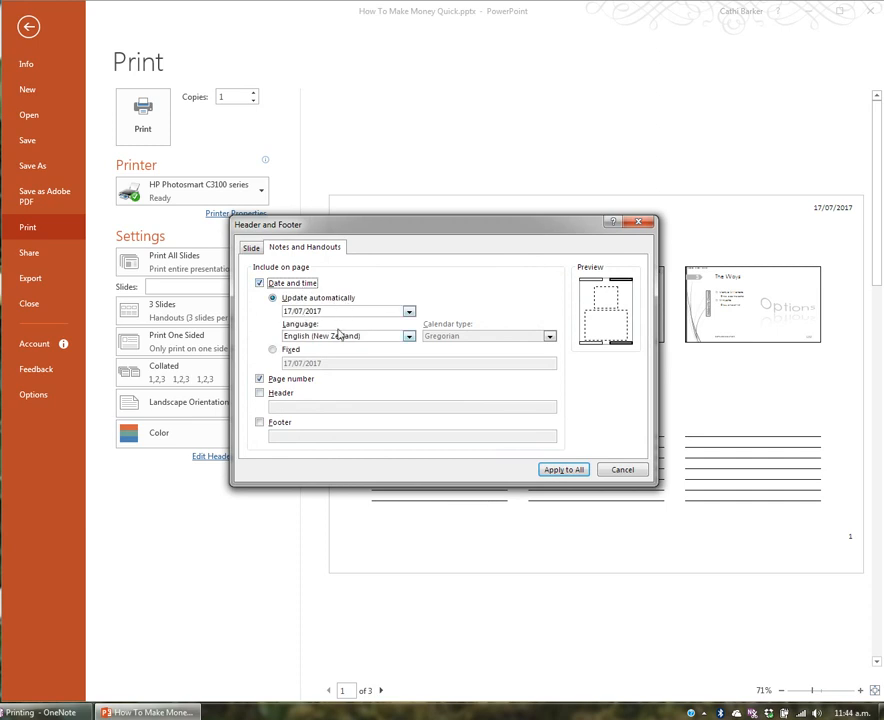
click(259, 422)
click(287, 436)
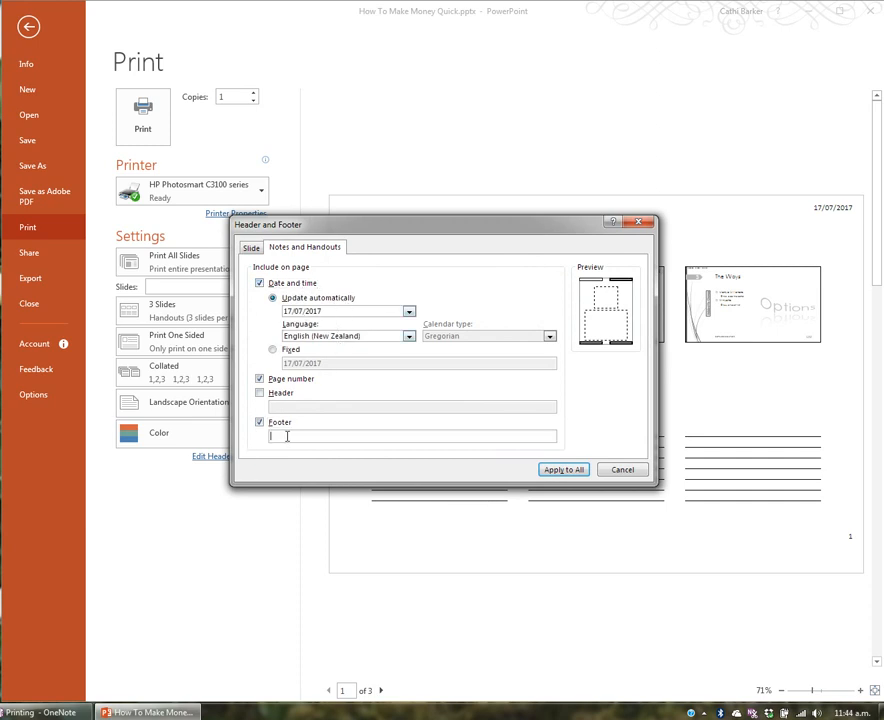
text(Software Solutions)
Add the header "How to Make Money Quick" and apply the header and footer settings to all notes and handouts
click(259, 393)
click(288, 406)
text(How to M)
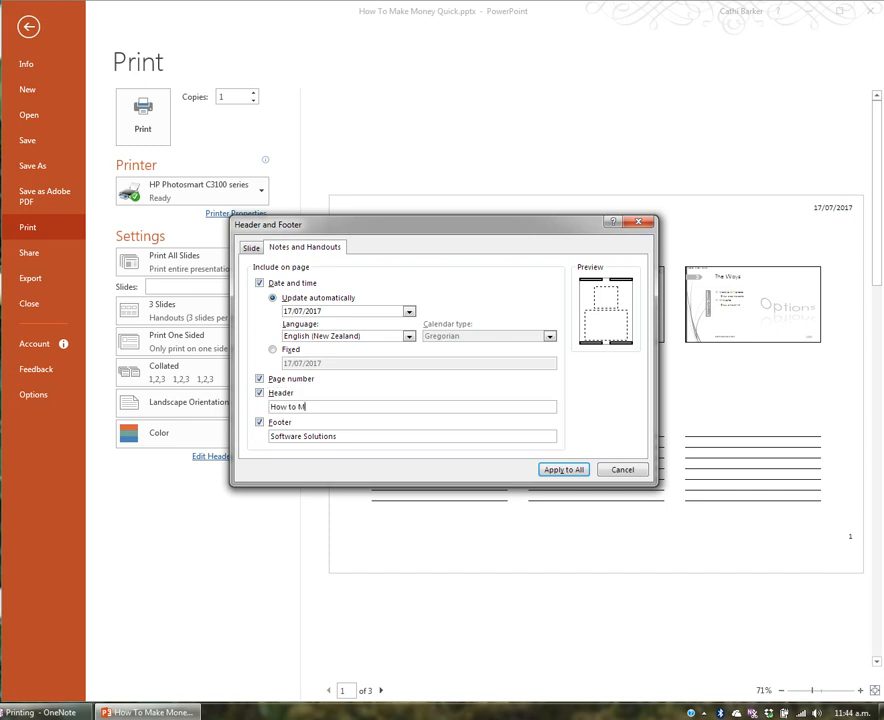
text(ake Money Quick)
click(563, 469)
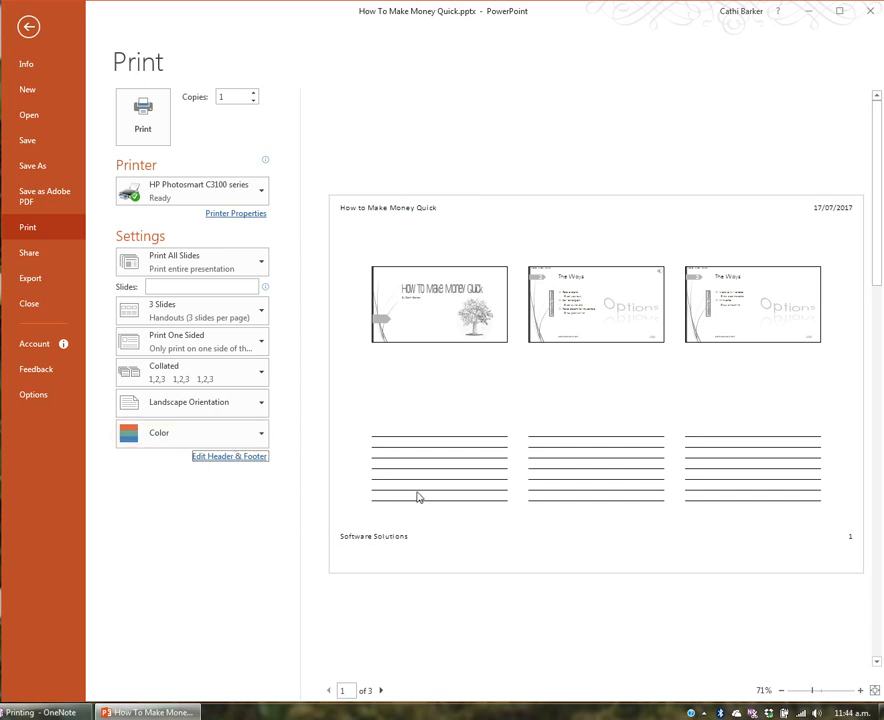
Page through the handout preview to page 3 and back to page 1 to check the header and footer
click(380, 690)
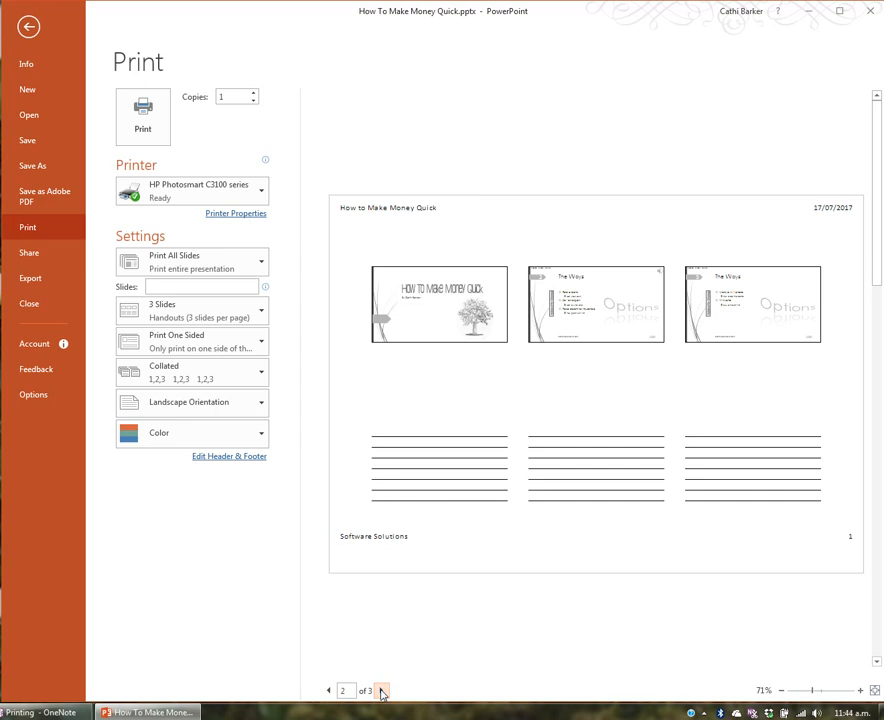
click(380, 690)
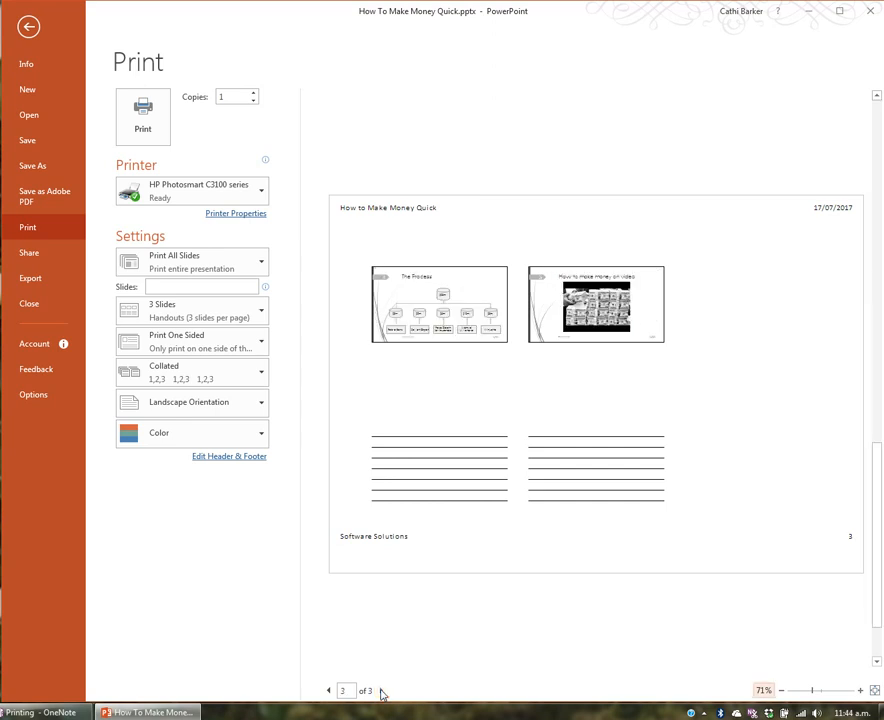
click(329, 691)
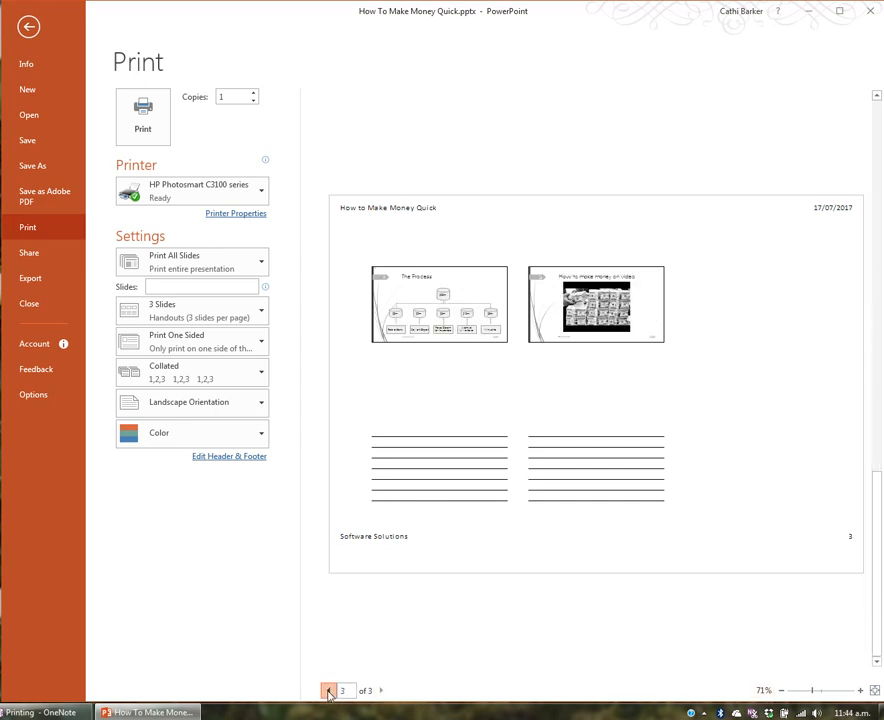
click(329, 691)
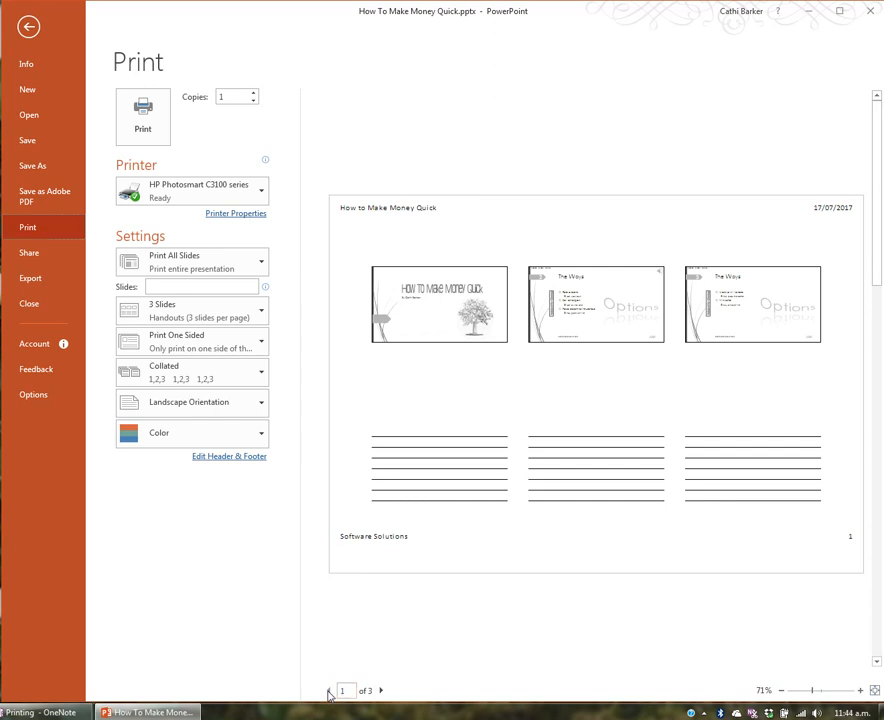